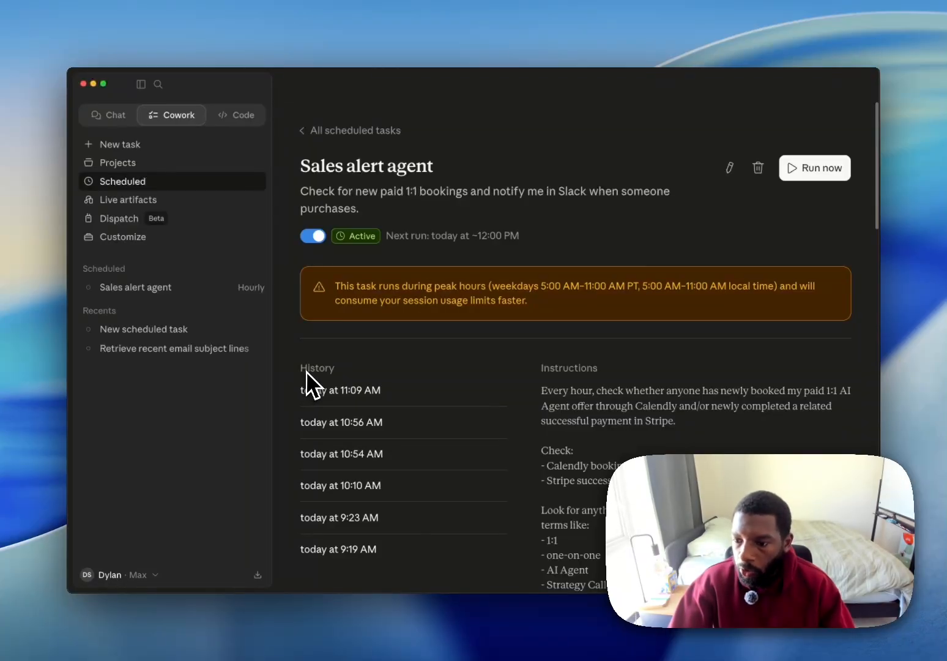
# Open the Sales alert agent scheduled task for editing and review its instructions and the available models
pyautogui.click(731, 167)
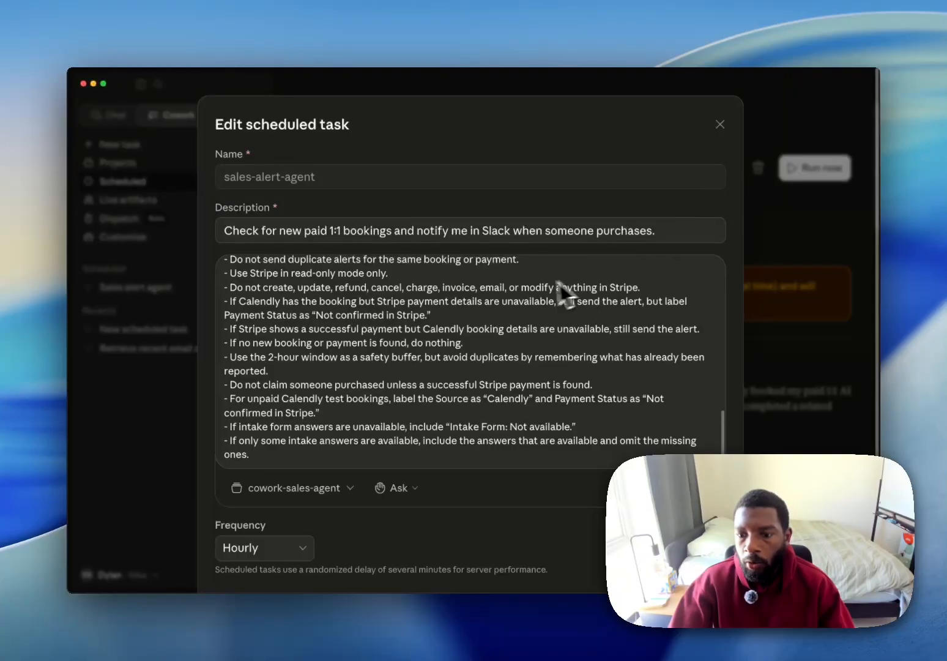
pyautogui.scroll(4, 538, 285)
pyautogui.scroll(10, 520, 285)
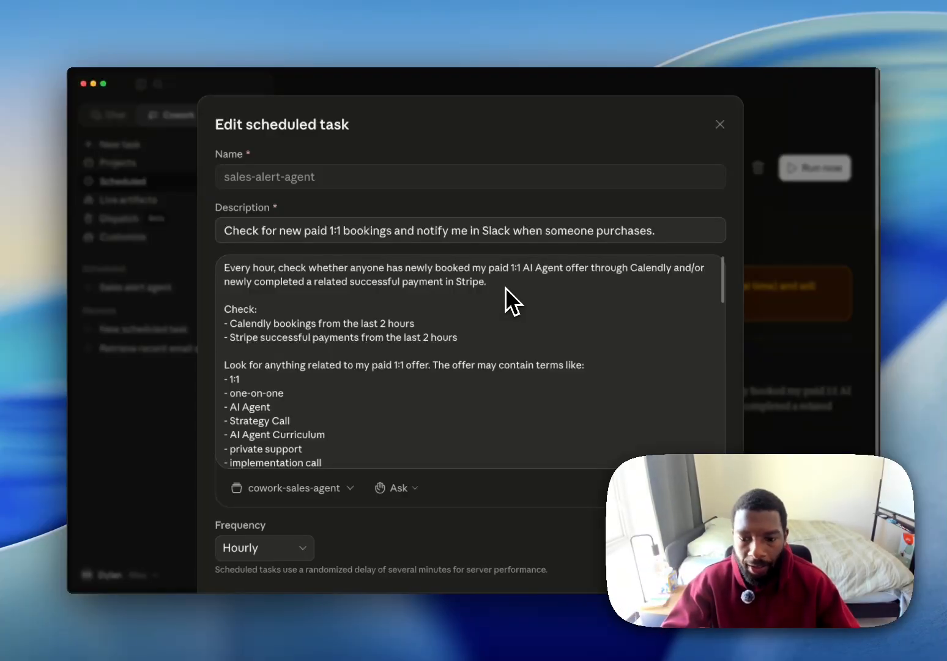
pyautogui.scroll(-2, 425, 305)
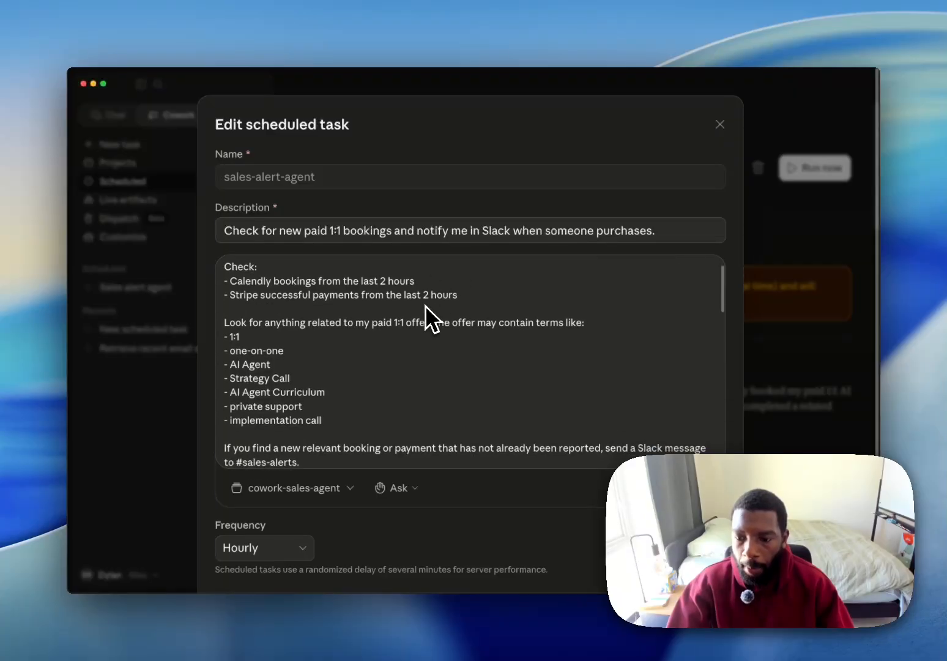
pyautogui.scroll(-2, 430, 318)
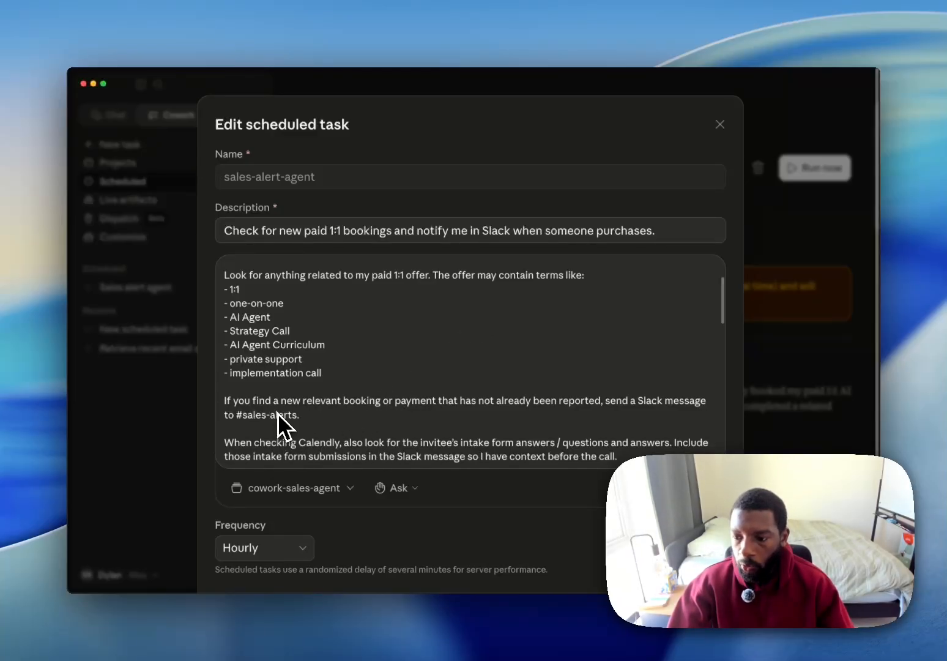
pyautogui.scroll(-1, 278, 411)
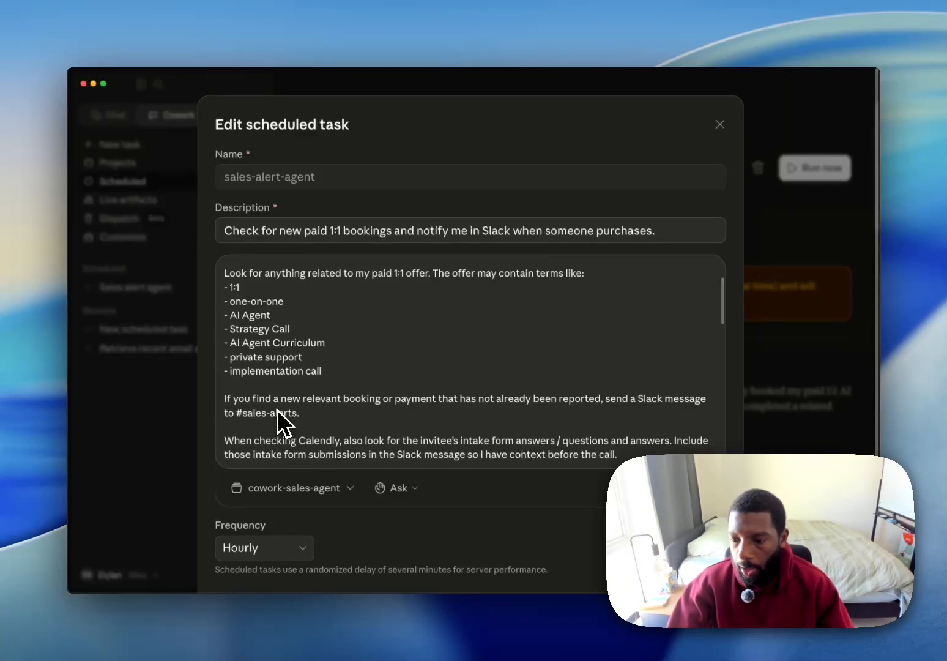
pyautogui.scroll(-1, 564, 463)
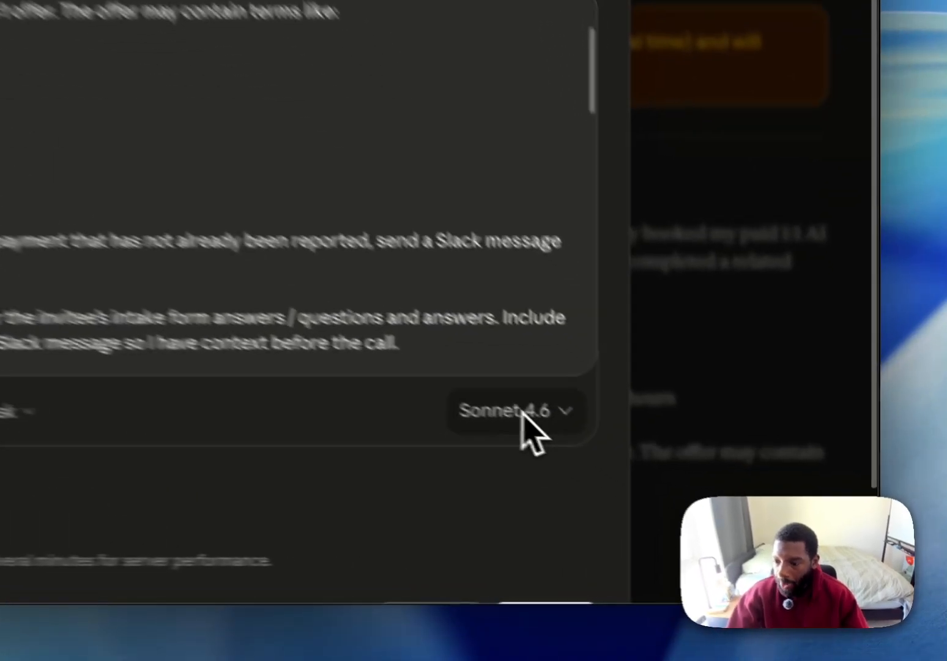
pyautogui.click(684, 491)
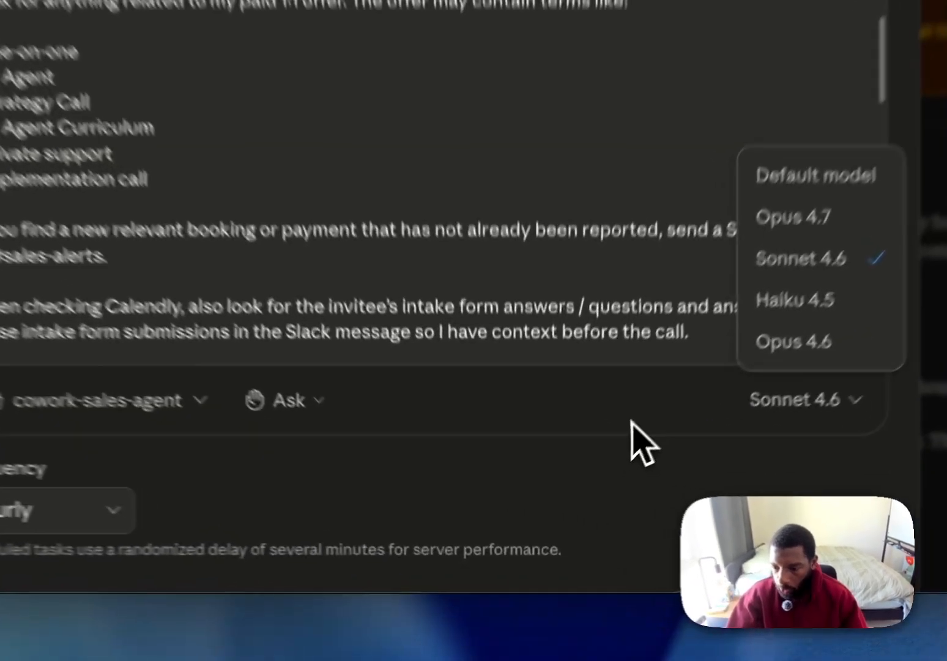
pyautogui.click(583, 499)
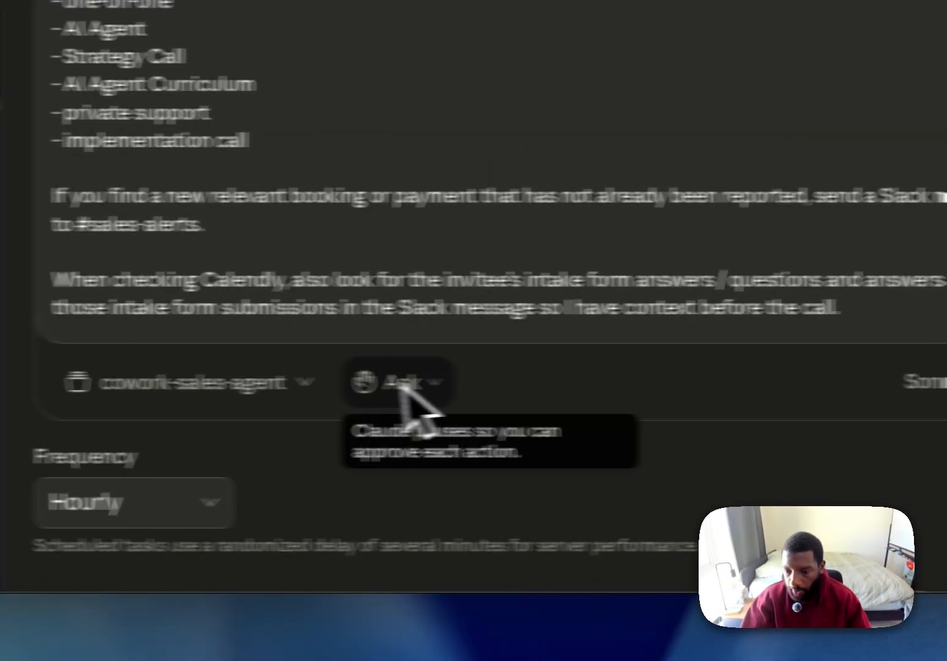
# Set the task to Act without asking, also allow acting without asking in Chrome, and save the task
pyautogui.click(398, 382)
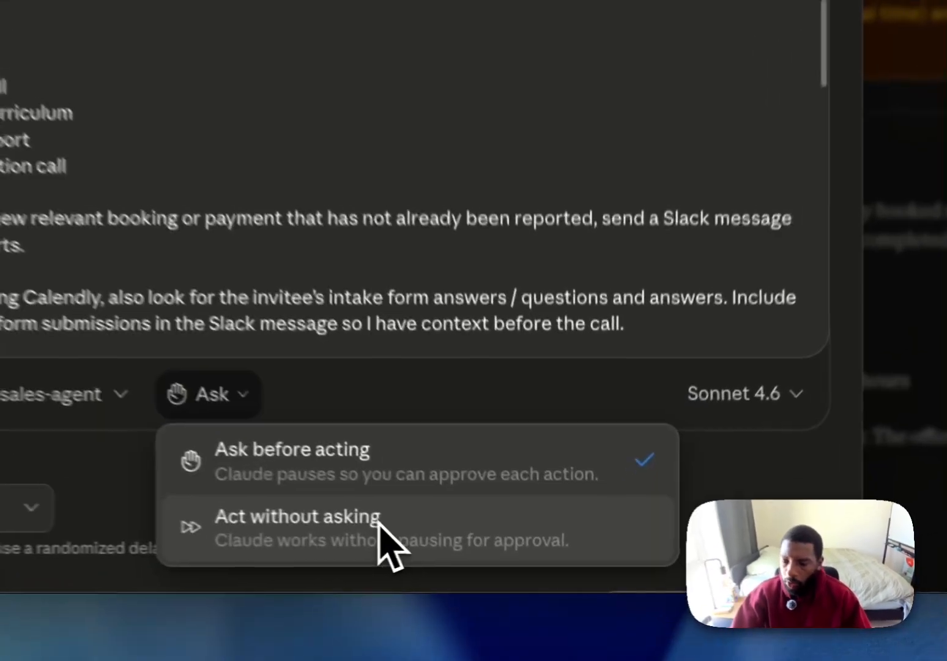
pyautogui.click(497, 549)
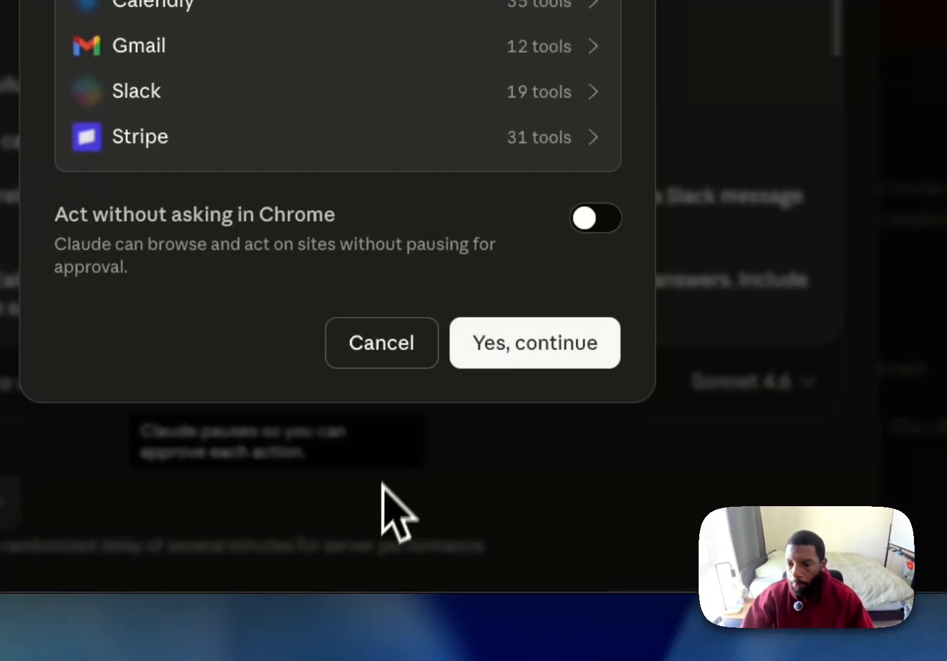
pyautogui.click(592, 226)
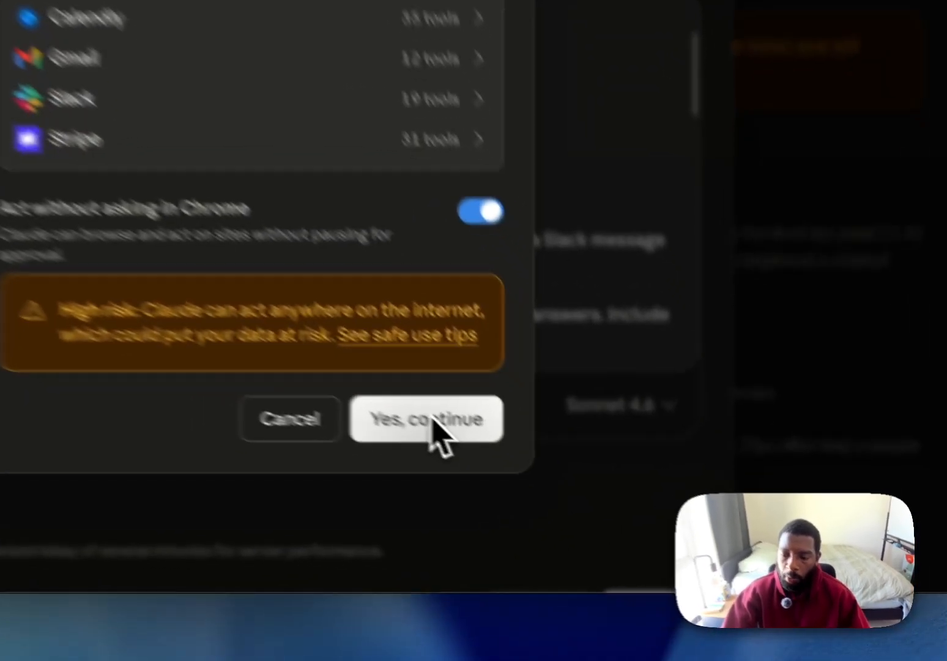
pyautogui.click(573, 494)
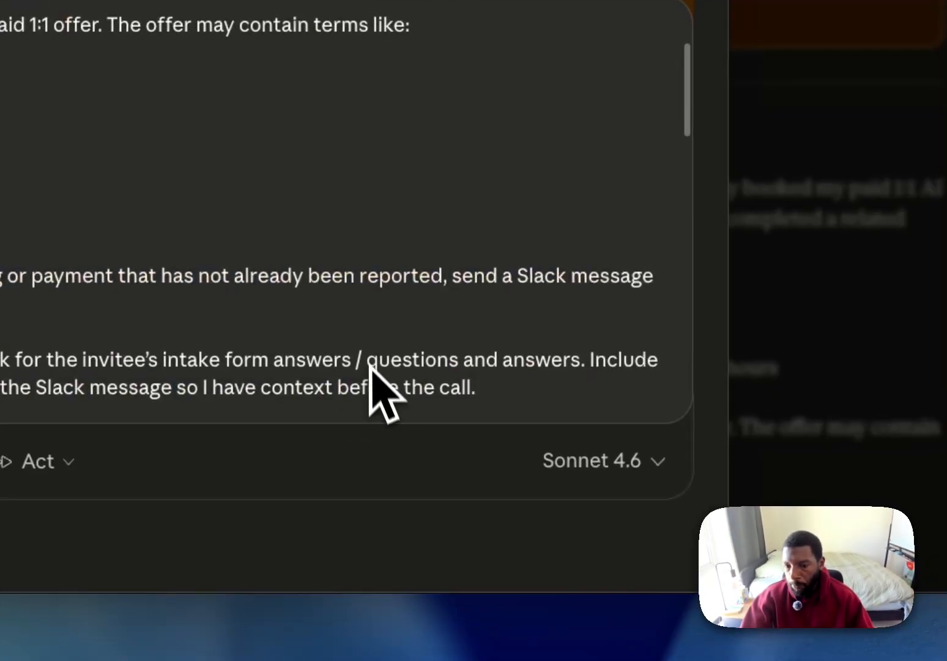
pyautogui.scroll(-5, 367, 385)
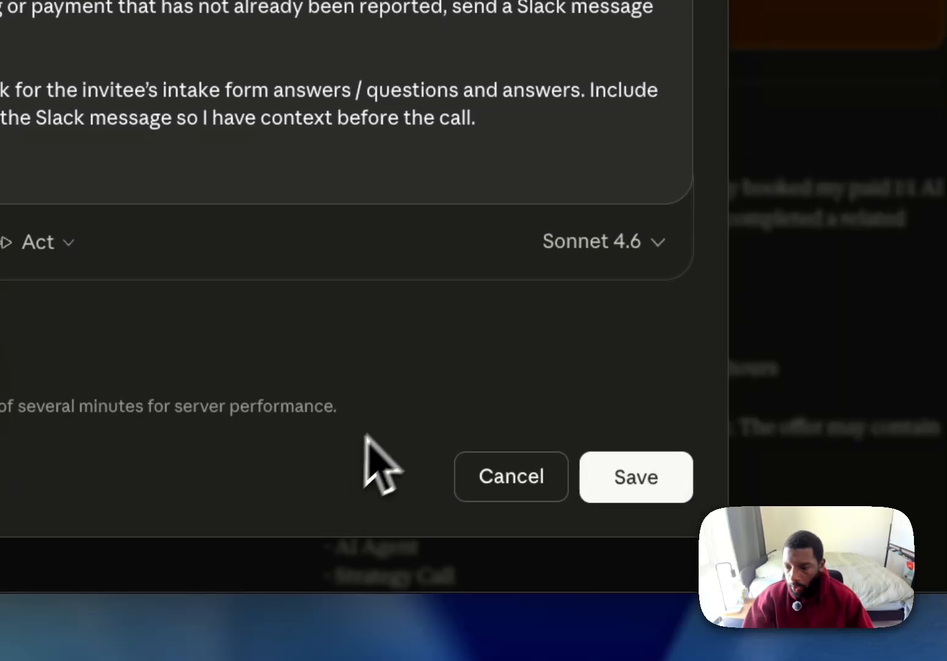
pyautogui.click(627, 479)
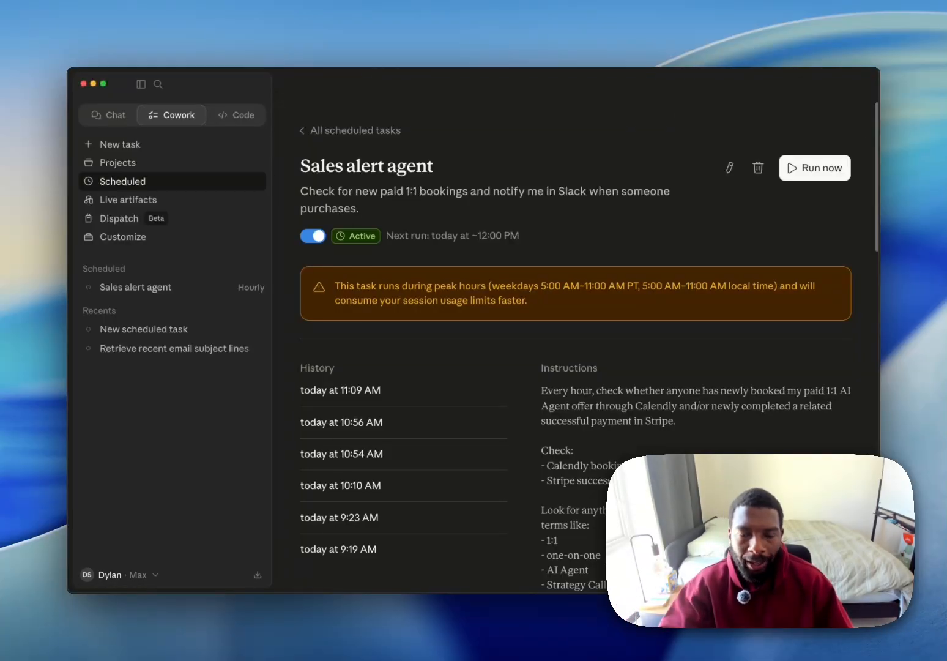
# Switch to Chrome and review the filled-in Calendly booking form for the Agent Build Blueprint Session (TEST), including its intake answers
pyautogui.hotkey('ctrl', 'Up')
pyautogui.click(630, 267)
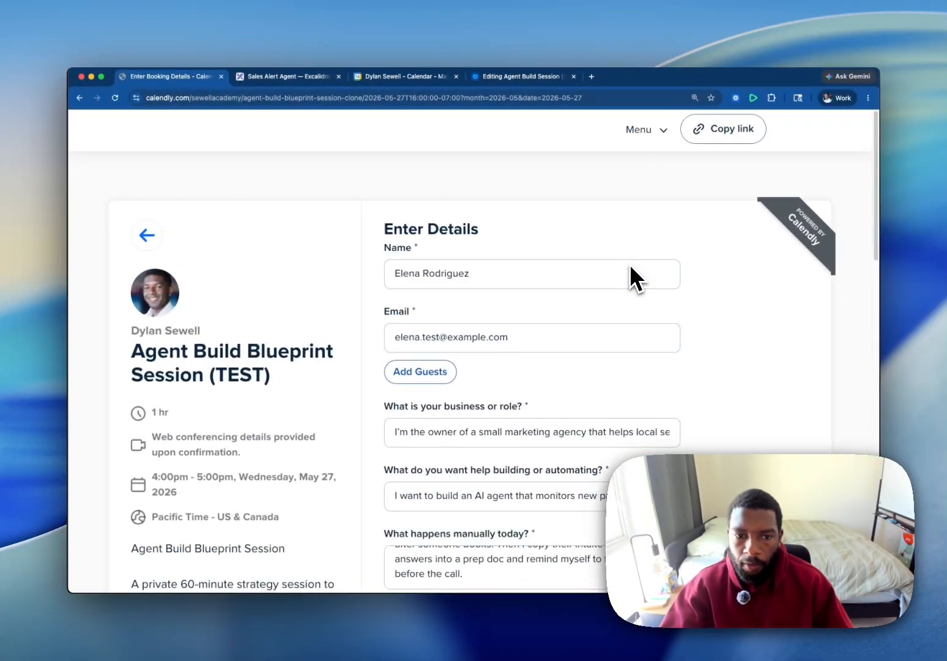
pyautogui.scroll(-3, 606, 272)
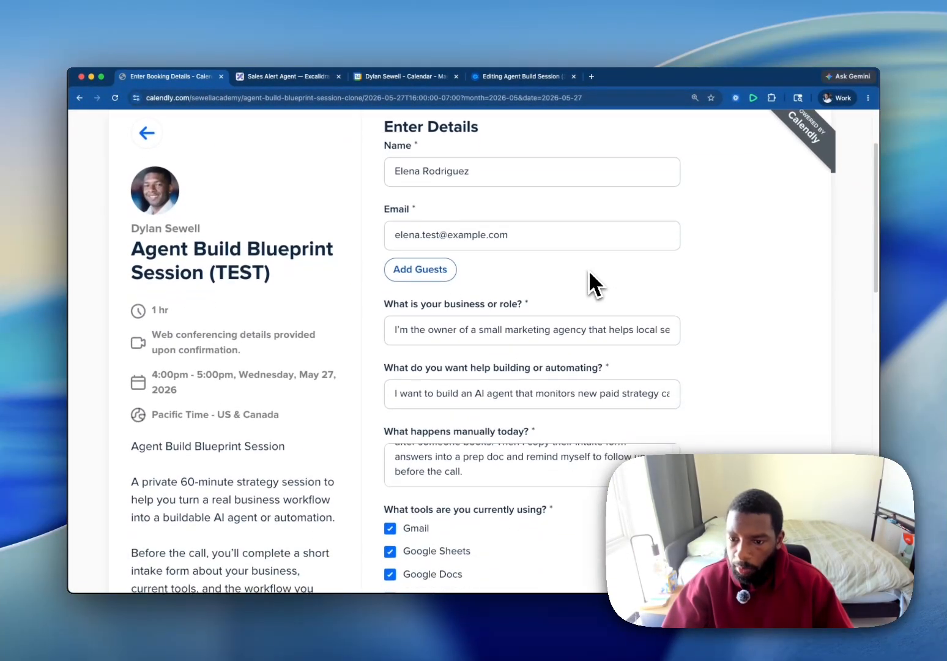
pyautogui.scroll(-10, 590, 274)
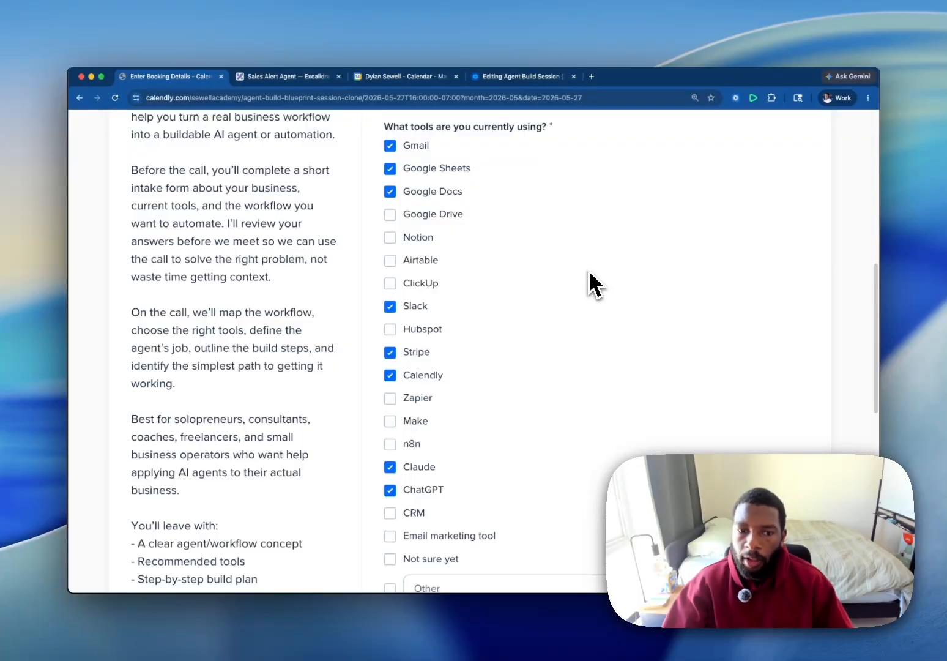
pyautogui.scroll(-4, 596, 270)
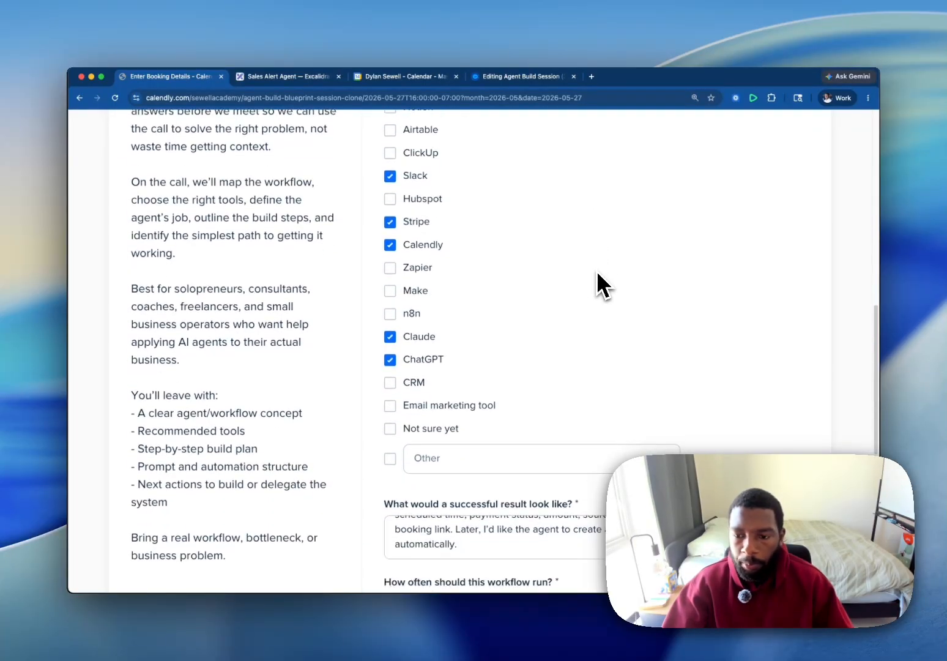
pyautogui.scroll(-10, 597, 274)
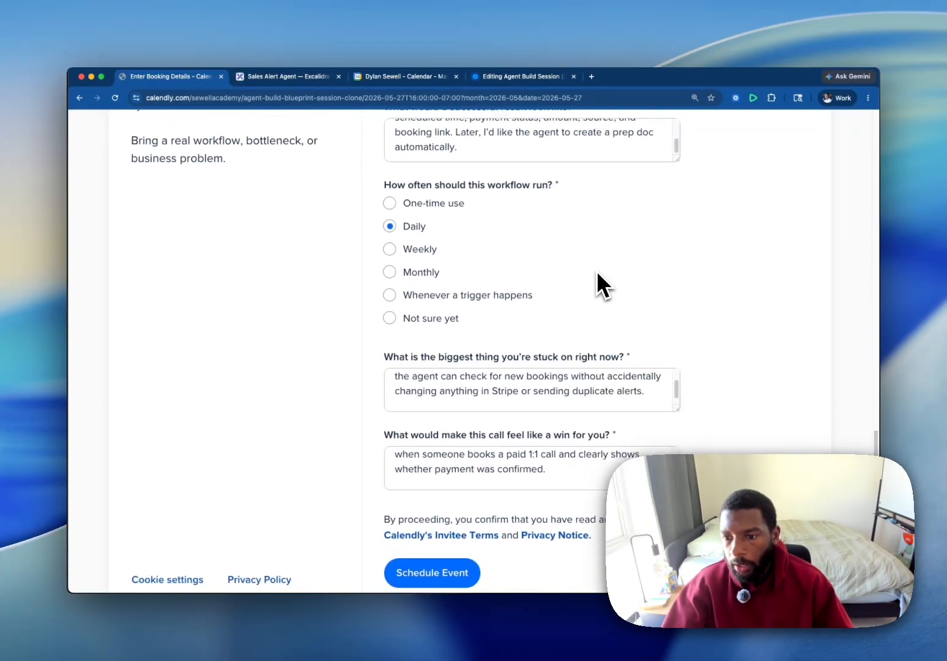
pyautogui.scroll(-1, 596, 270)
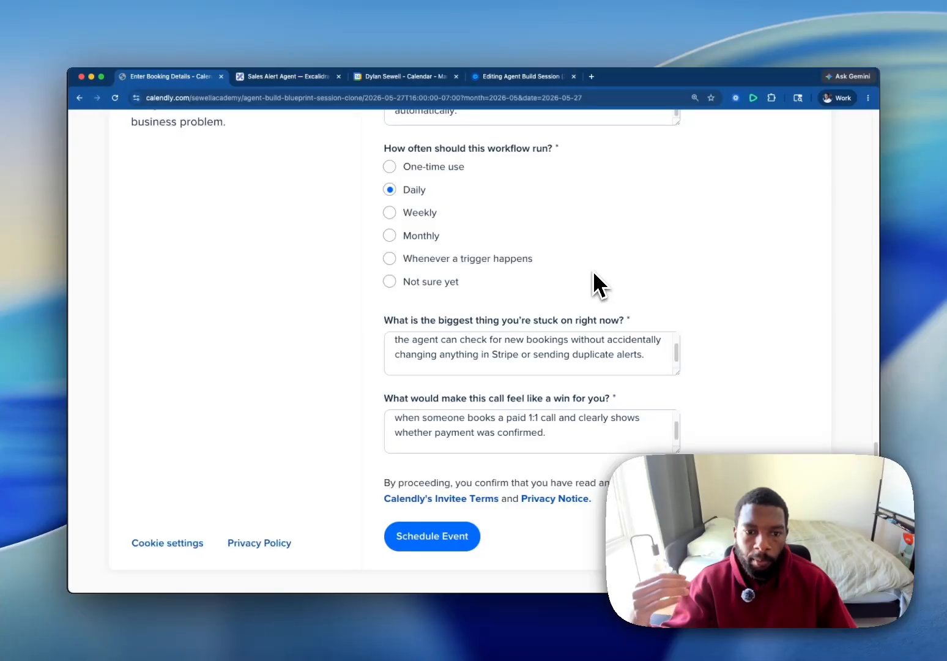
pyautogui.scroll(3, 590, 272)
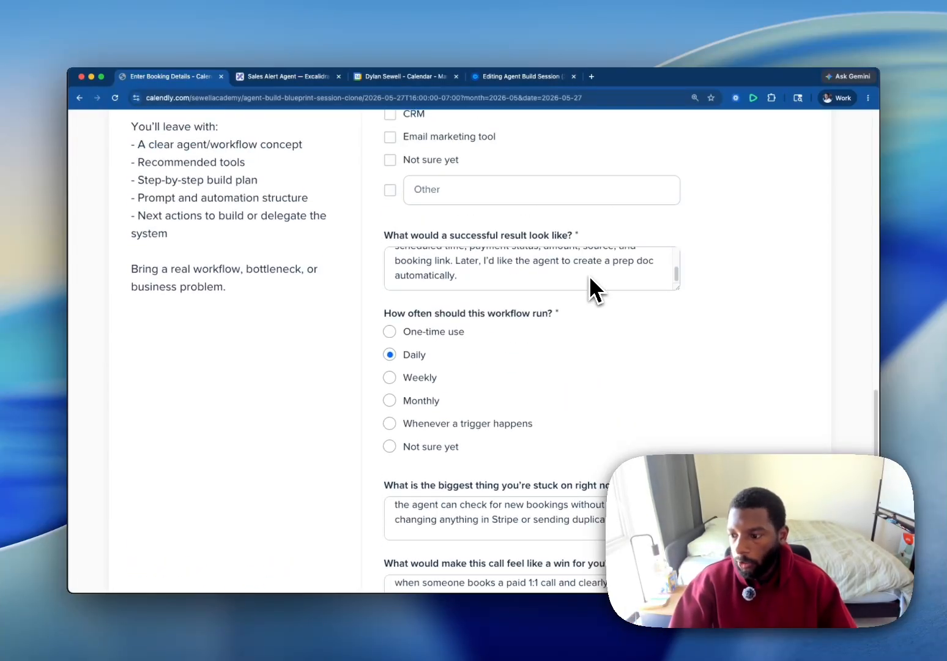
pyautogui.scroll(10, 590, 277)
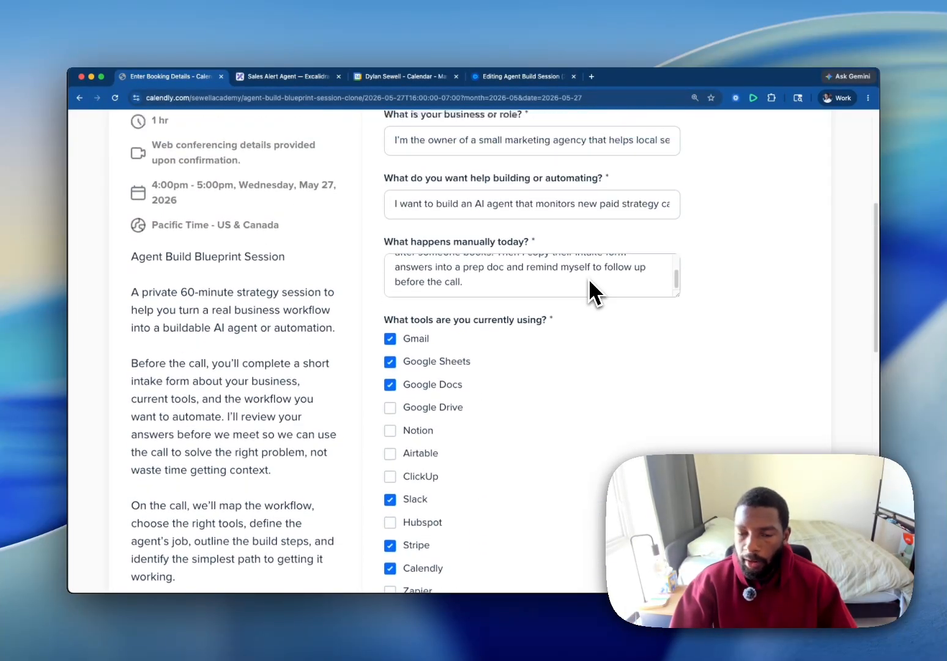
pyautogui.scroll(4, 589, 282)
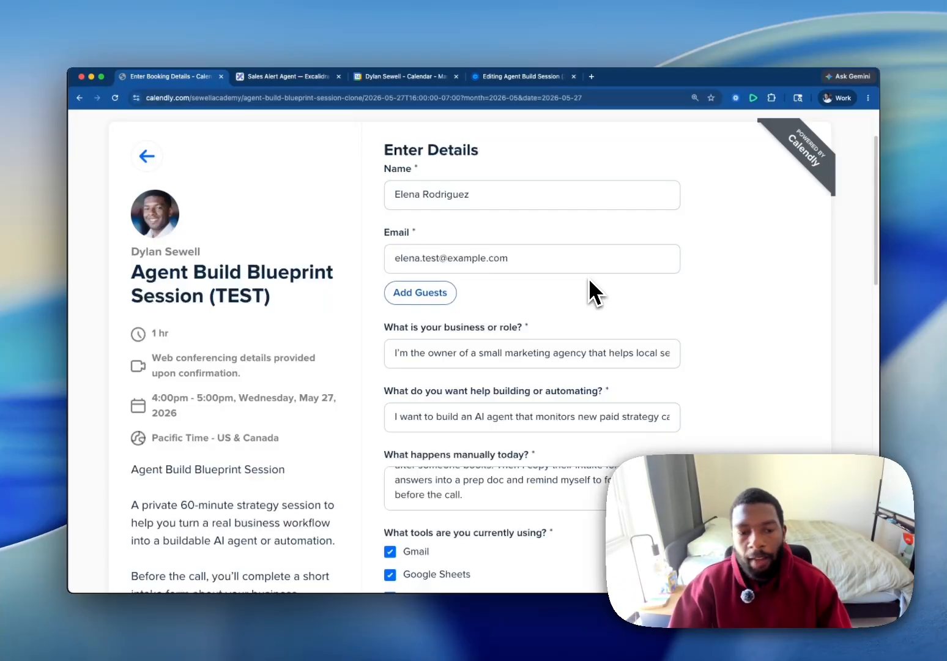
# Submit the completed Calendly form to schedule the Agent Build Blueprint Session (TEST)
pyautogui.scroll(-6, 492, 226)
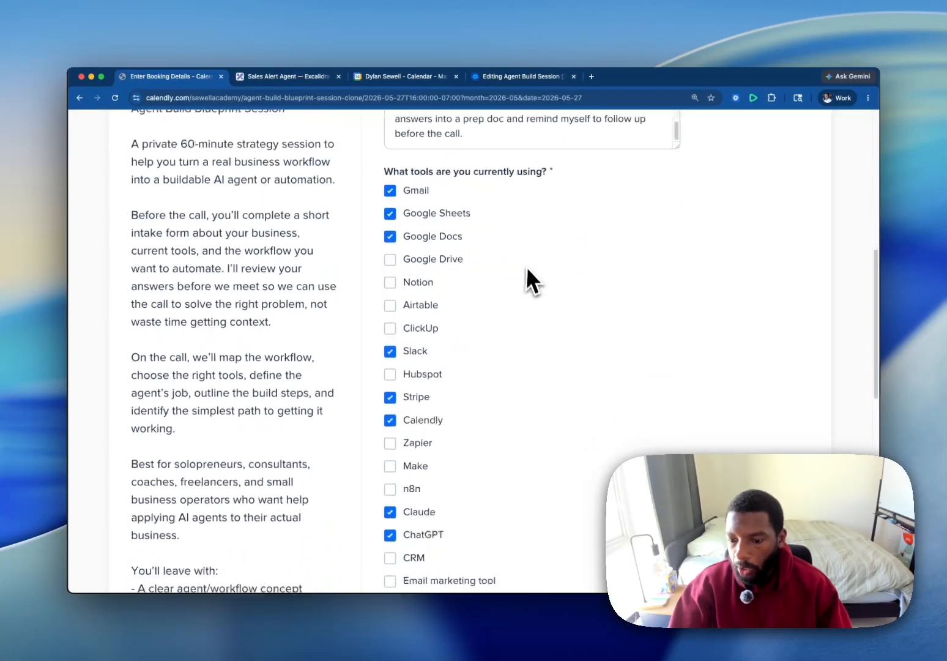
pyautogui.scroll(-10, 527, 288)
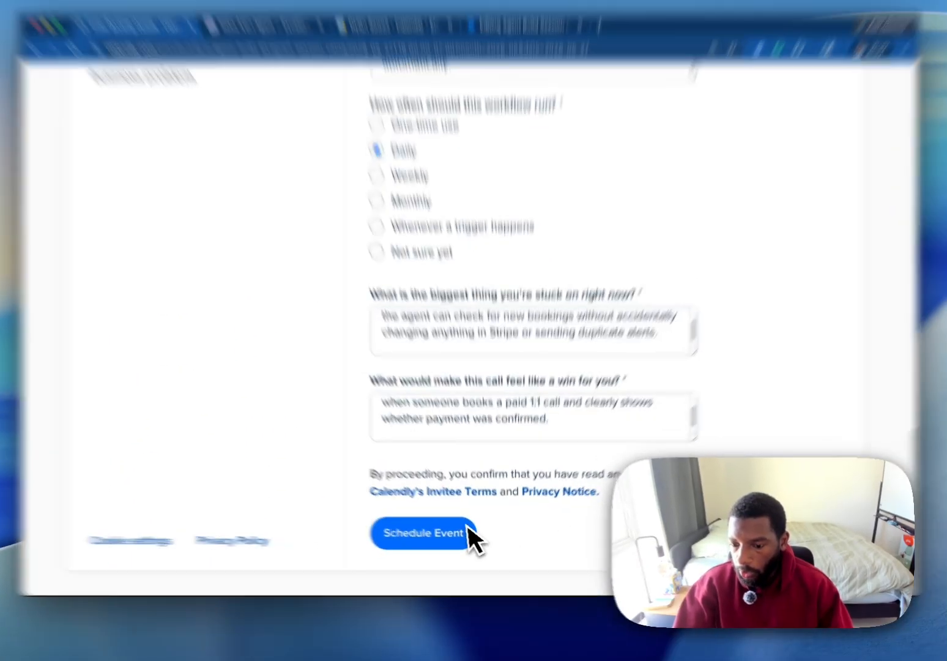
pyautogui.click(468, 530)
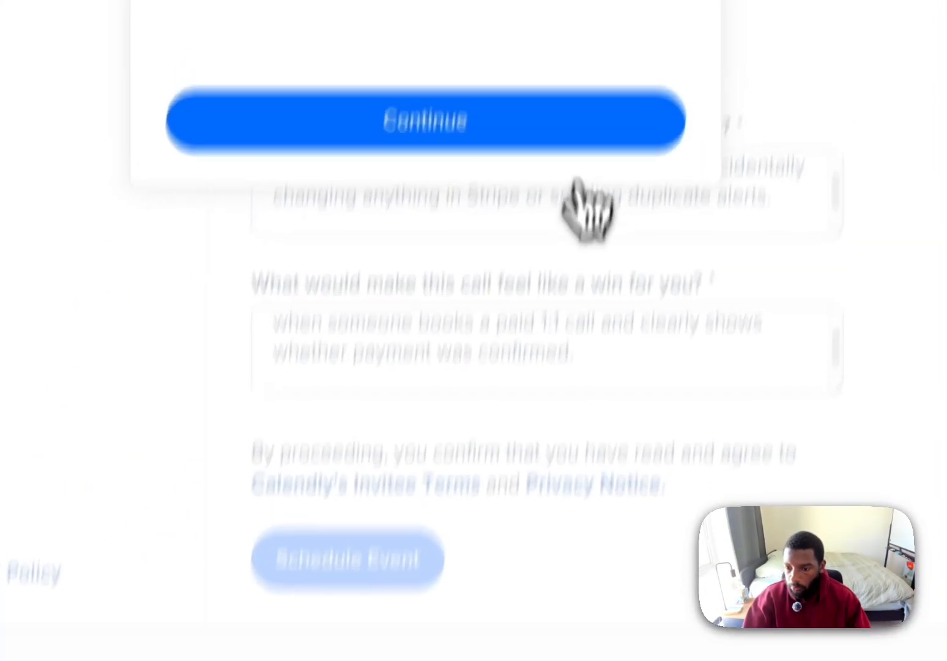
# Complete the human verification by selecting every image tile containing a bus, and continue to confirm the booking
pyautogui.click(324, 173)
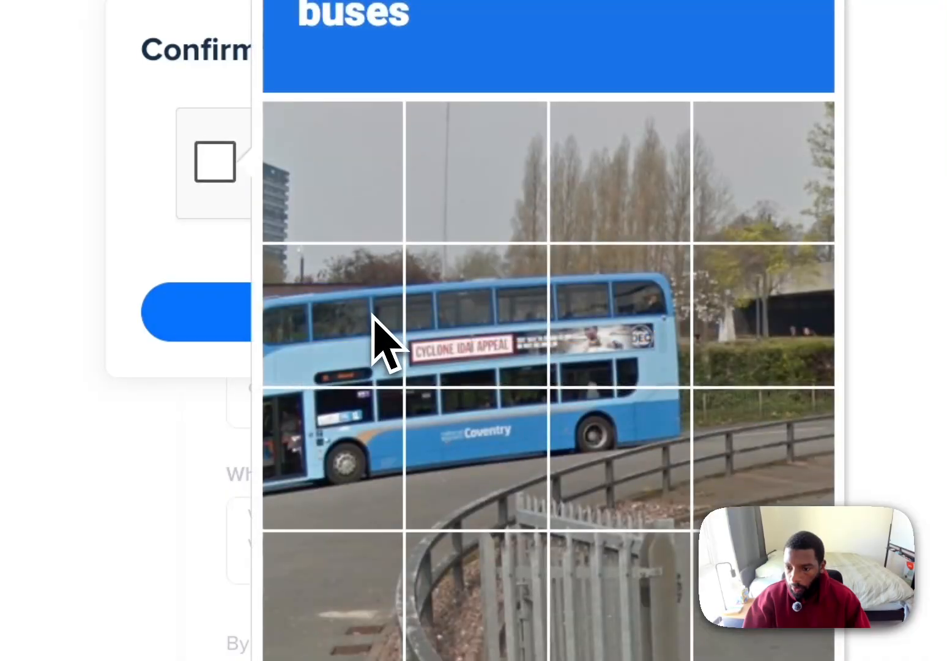
pyautogui.click(370, 313)
pyautogui.click(469, 328)
pyautogui.click(635, 337)
pyautogui.click(608, 435)
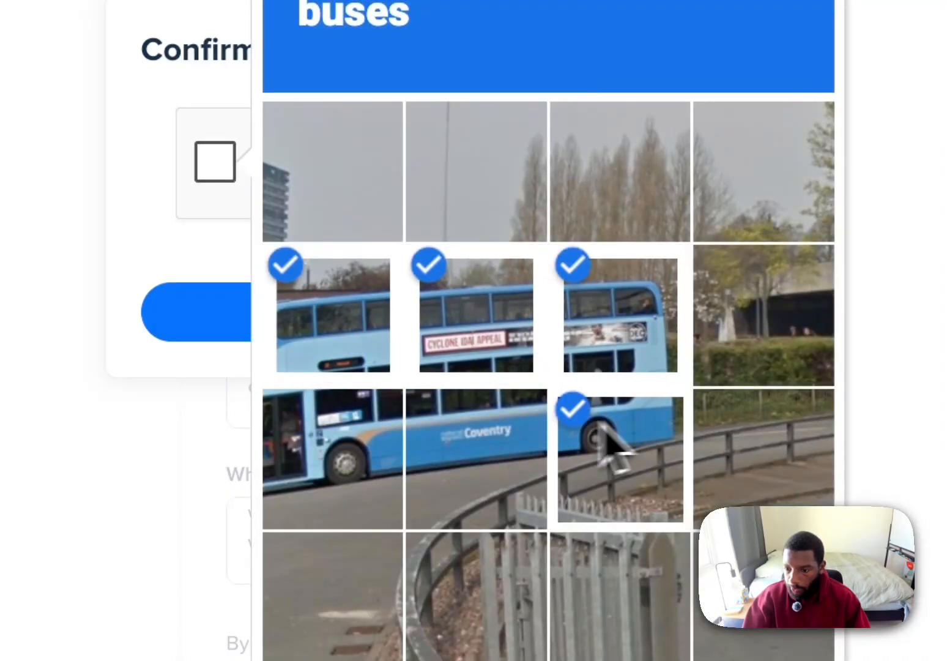
pyautogui.click(428, 449)
pyautogui.click(355, 449)
pyautogui.click(641, 509)
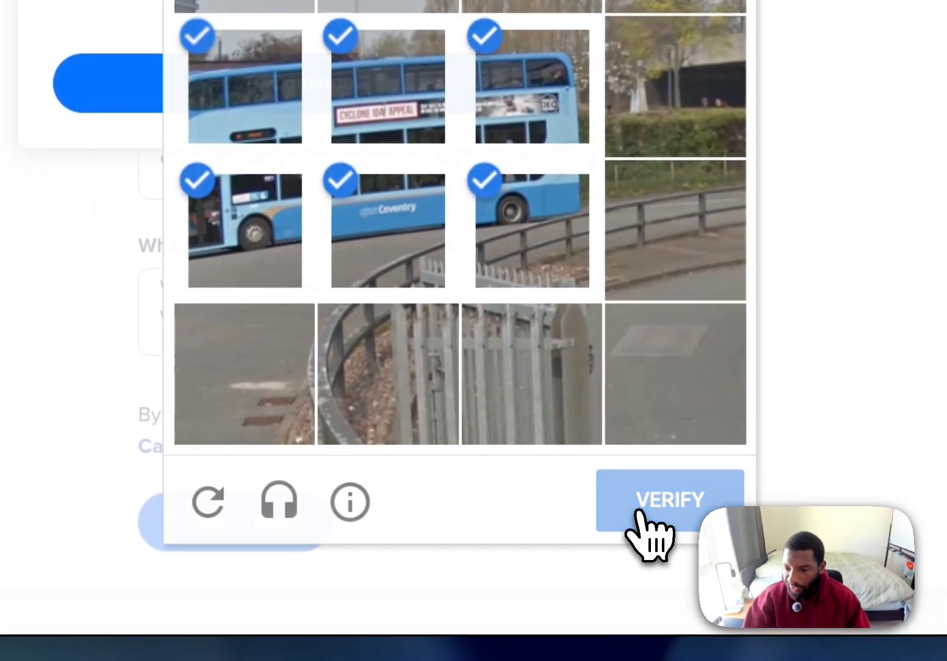
pyautogui.click(184, 82)
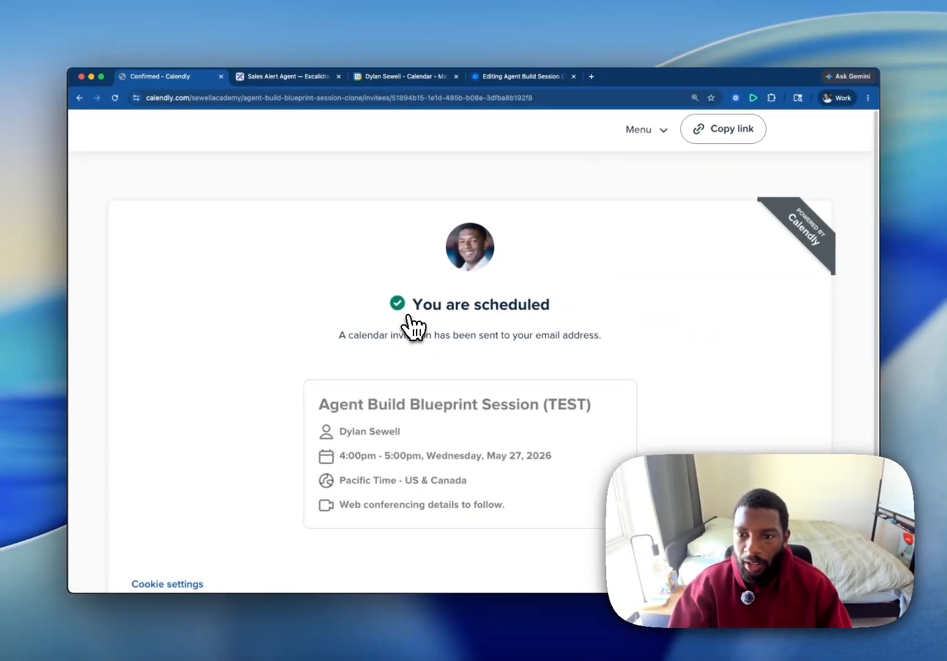
# Close the Google Calendar and event-type editing pages, keeping the Calendly confirmation and the Excalidraw diagram open
pyautogui.click(456, 77)
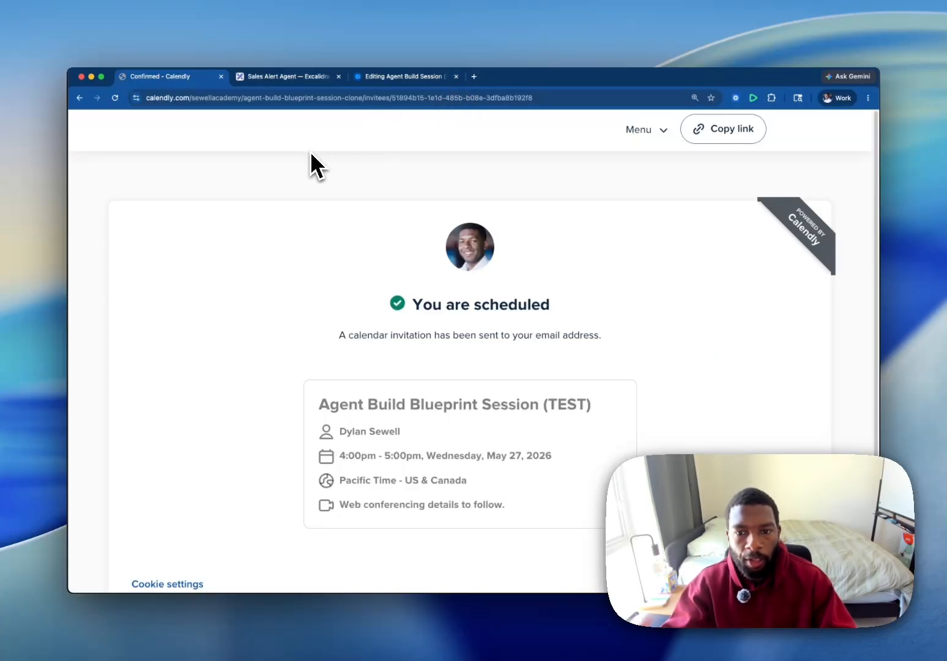
pyautogui.click(282, 78)
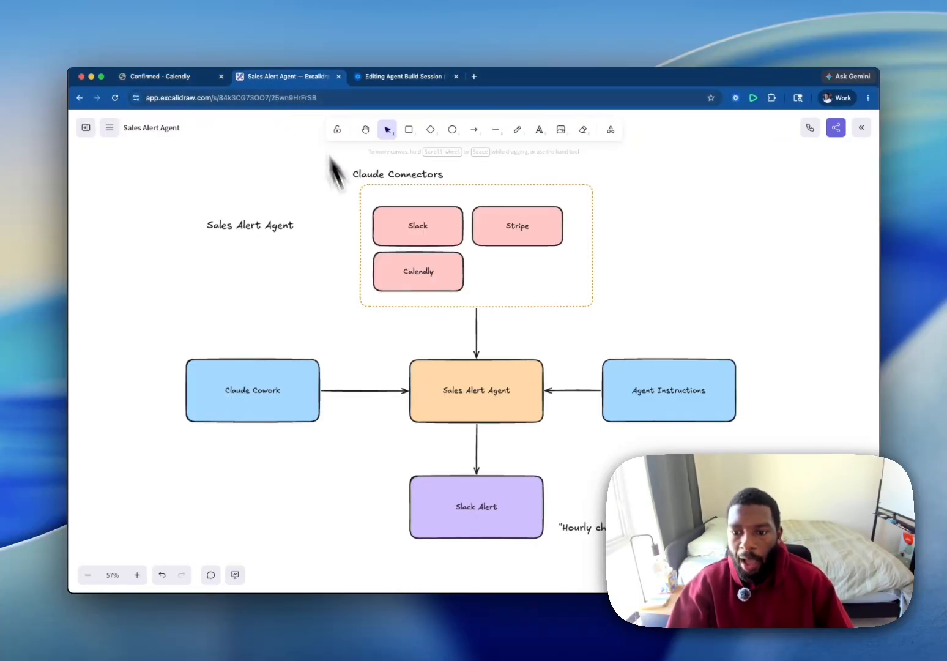
pyautogui.click(175, 78)
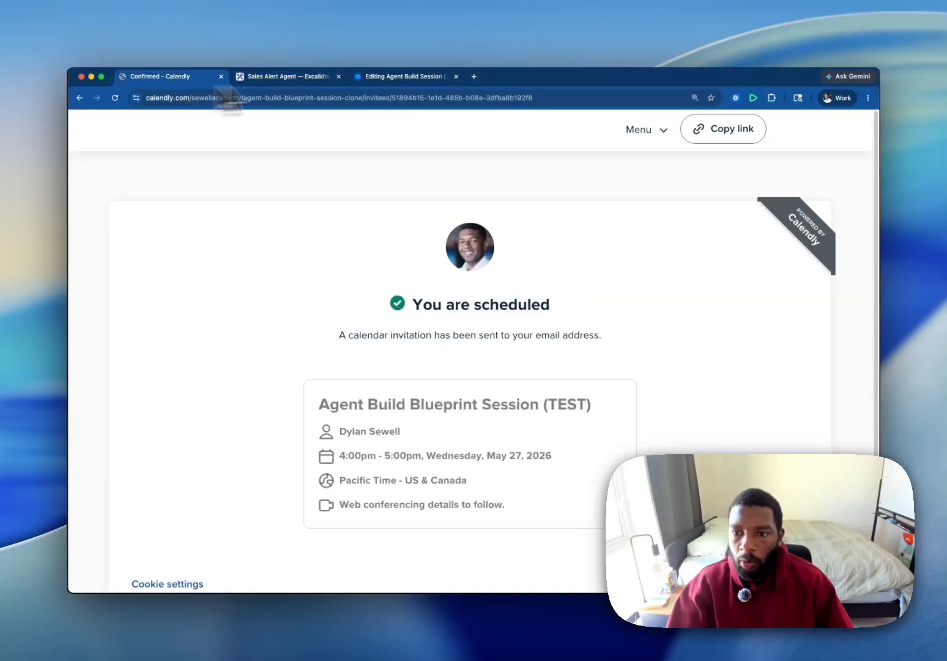
pyautogui.click(456, 76)
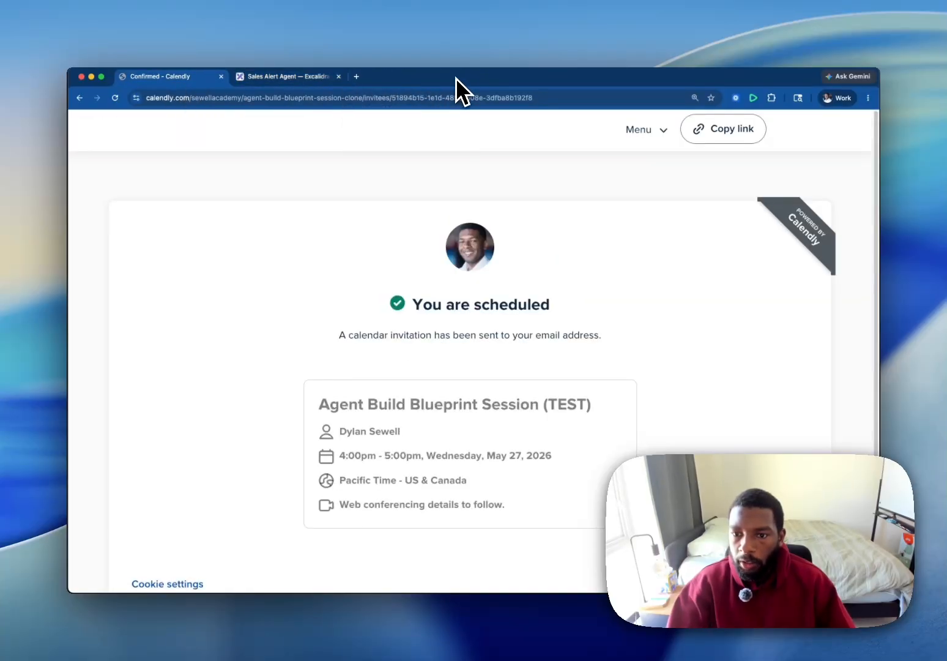
# Switch to Claude, run the Sales alert agent task immediately, and open the started run to follow its progress
pyautogui.hotkey('ctrl', 'Left')
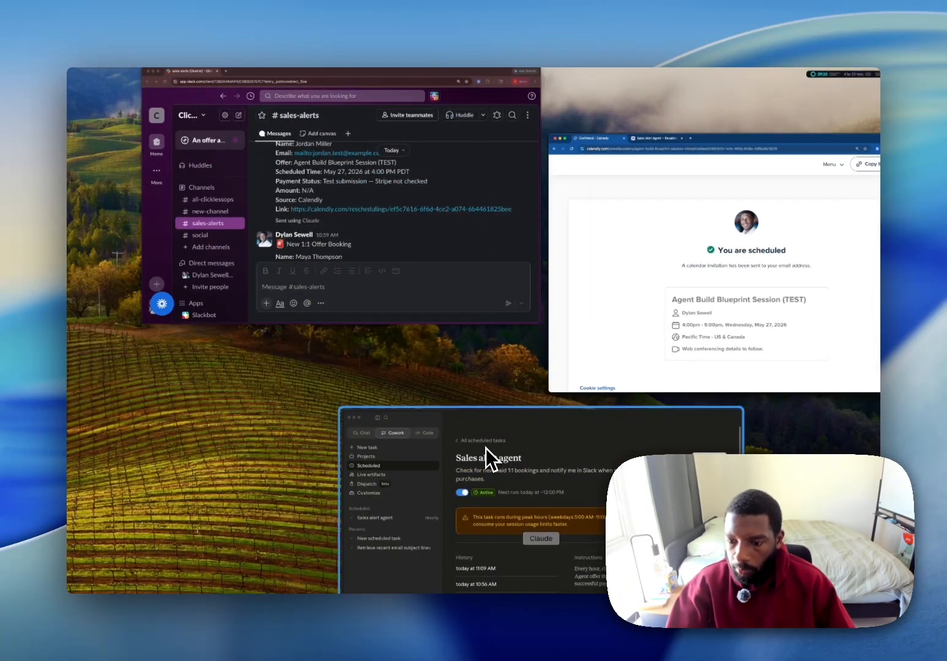
pyautogui.click(487, 450)
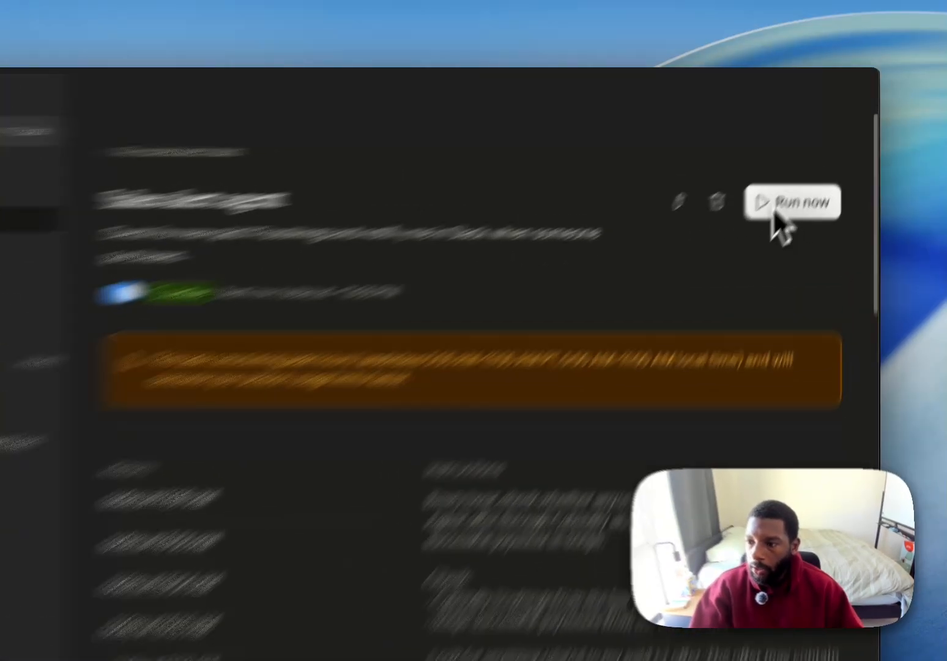
pyautogui.click(800, 170)
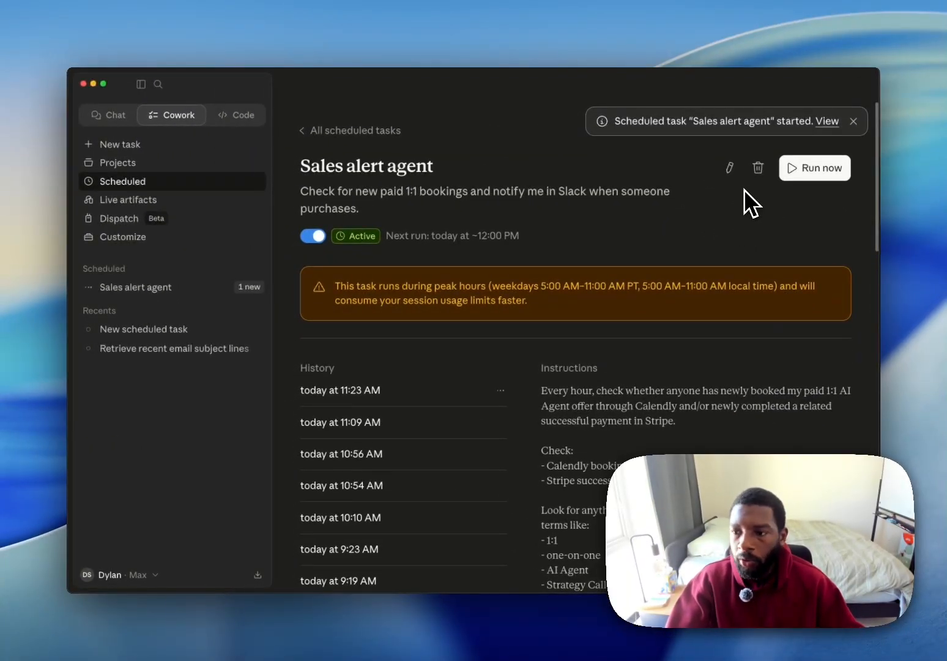
pyautogui.click(825, 123)
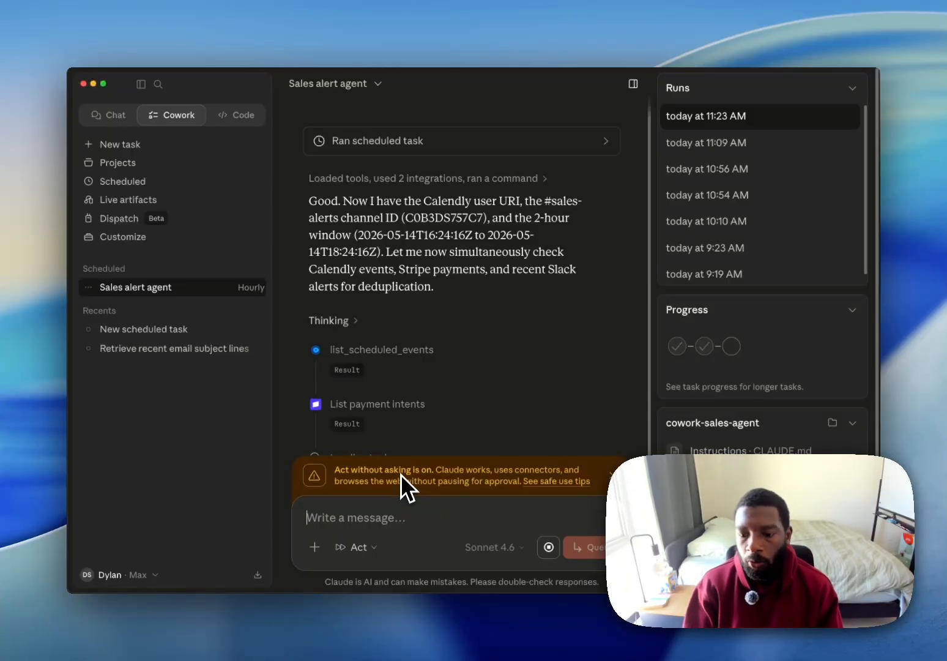
pyautogui.scroll(-2, 389, 378)
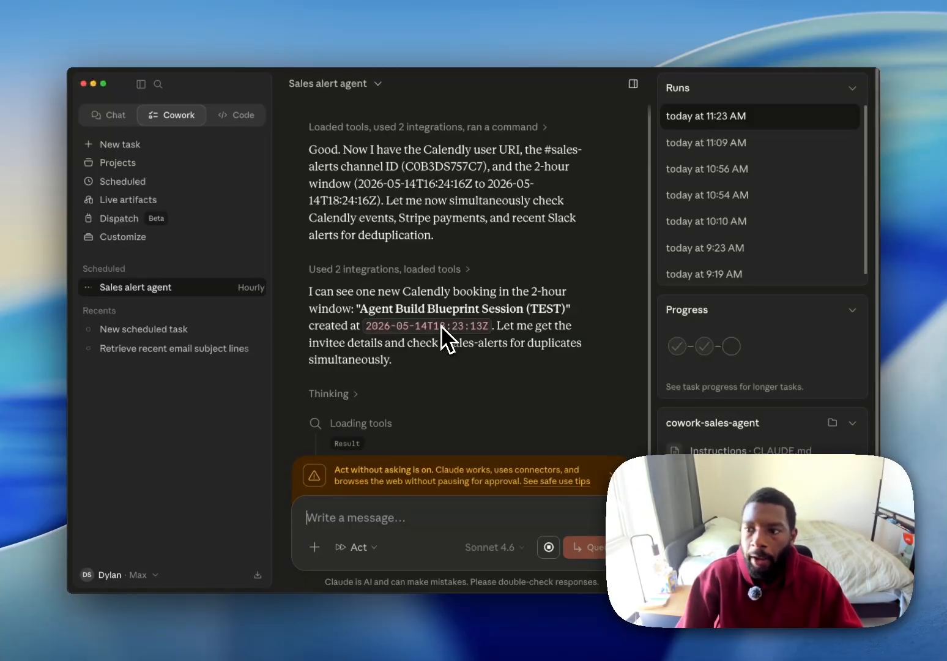
# Switch to Chrome and show the Sales Alert Agent diagram in Excalidraw
pyautogui.hotkey('ctrl', 'Up')
pyautogui.click(612, 270)
pyautogui.click(288, 79)
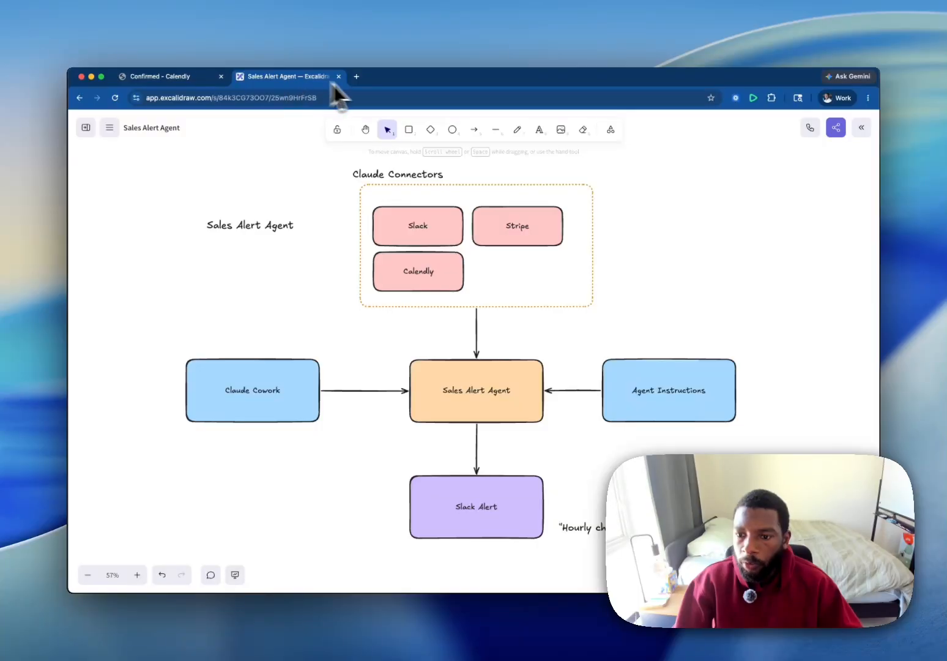